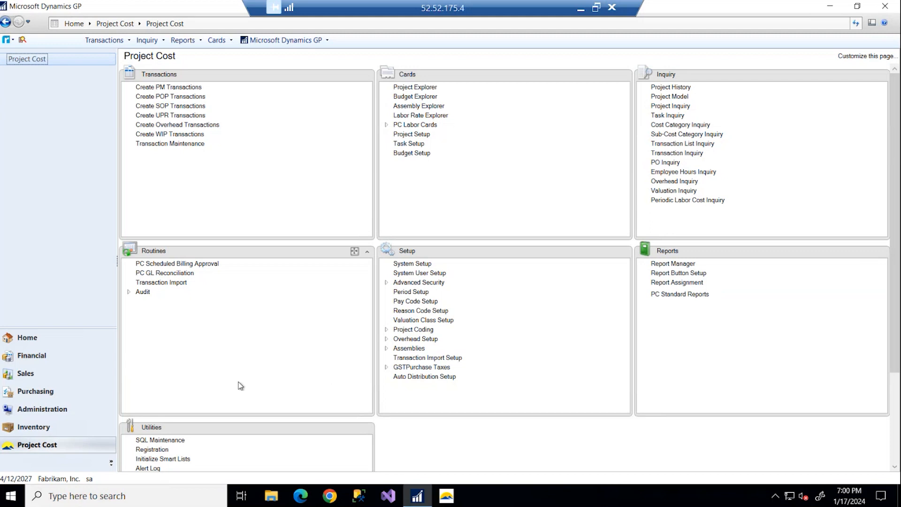
pyautogui.click(69, 378)
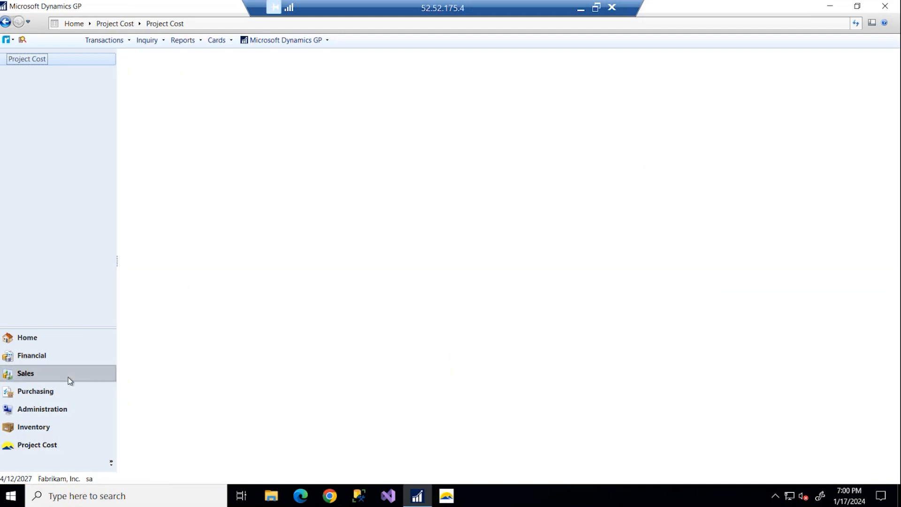
pyautogui.click(72, 396)
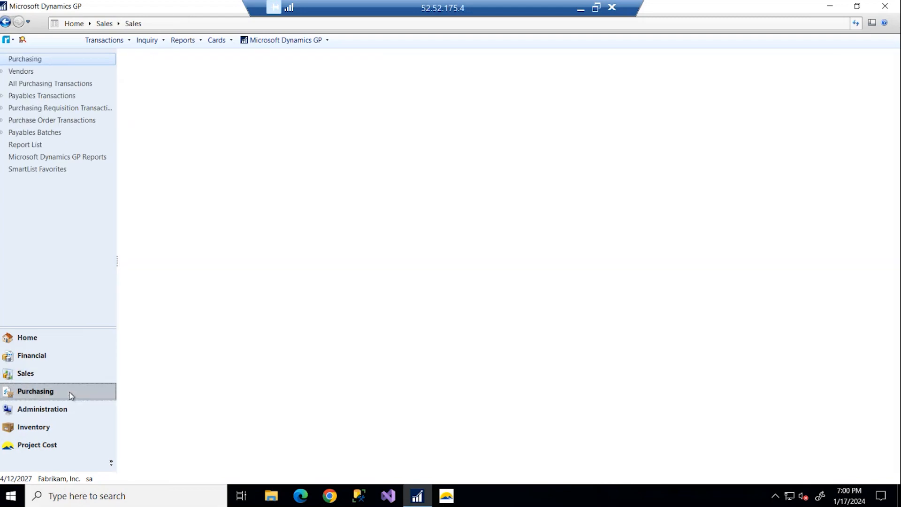
pyautogui.click(68, 449)
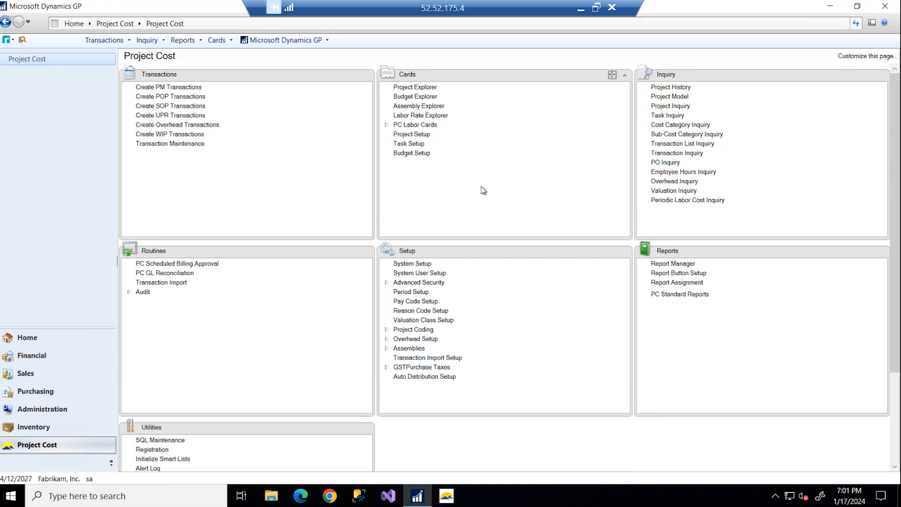
# Step: Open Project Explorer and expand the 101 Perry Street project through Initial Install to its plumbing tasks
pyautogui.click(423, 89)
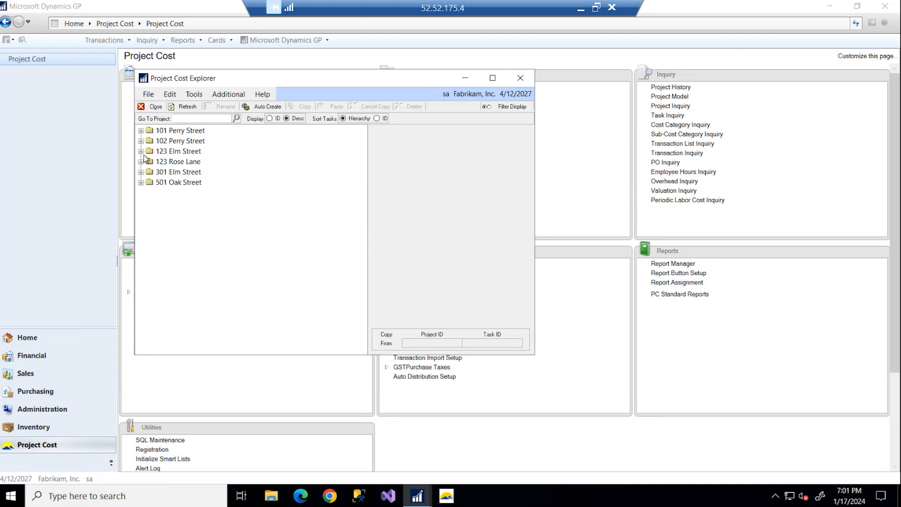
pyautogui.click(141, 131)
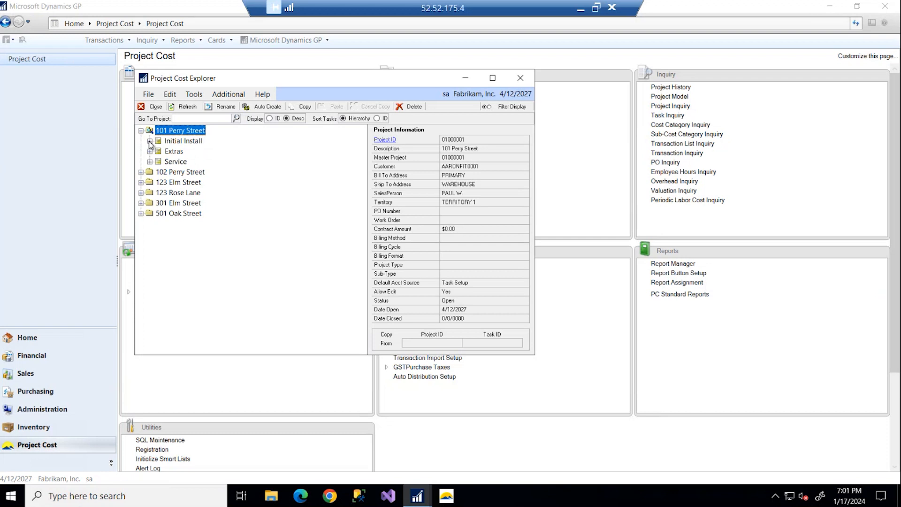
pyautogui.click(149, 141)
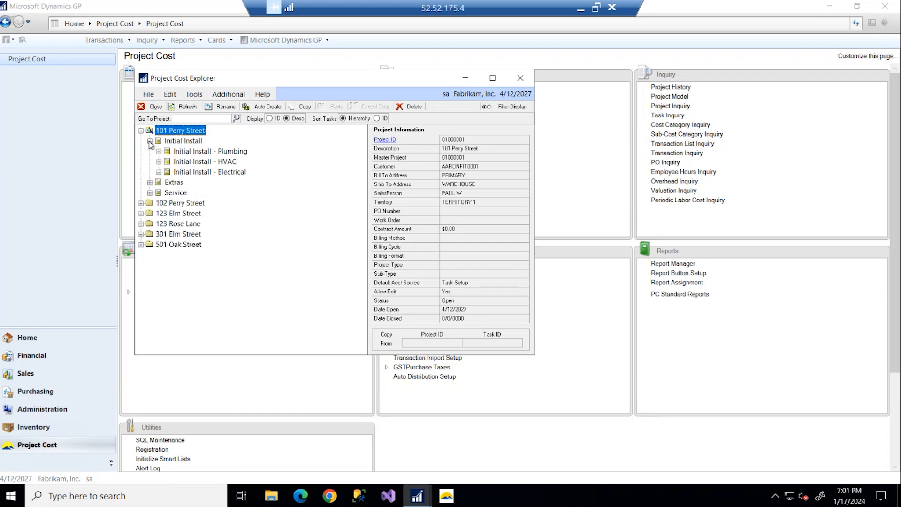
pyautogui.click(159, 152)
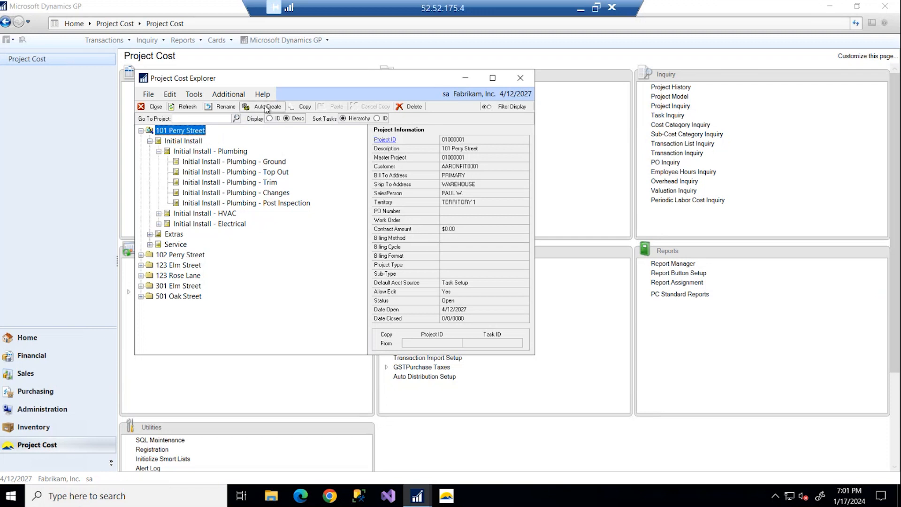
# Step: Auto-create a new project from 101 Perry Street with the description 789 Main Street and no customer ID
pyautogui.click(265, 108)
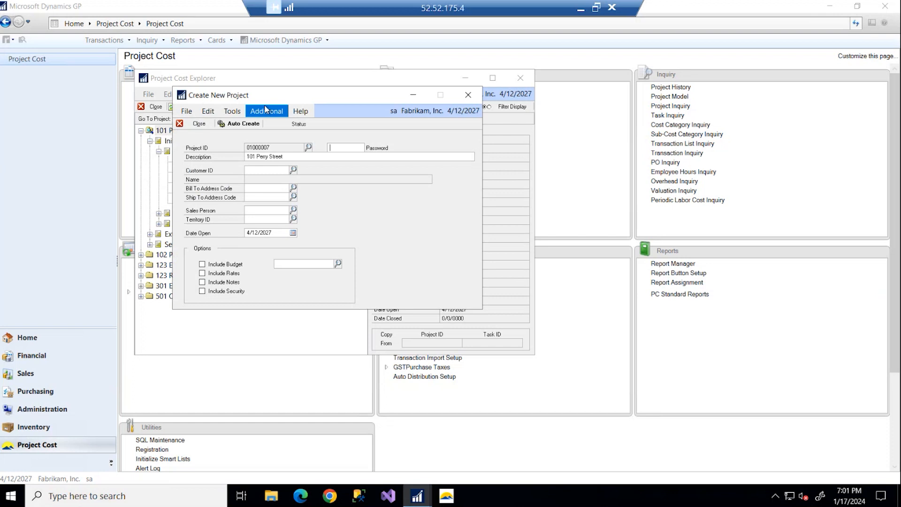
pyautogui.doubleClick(289, 157)
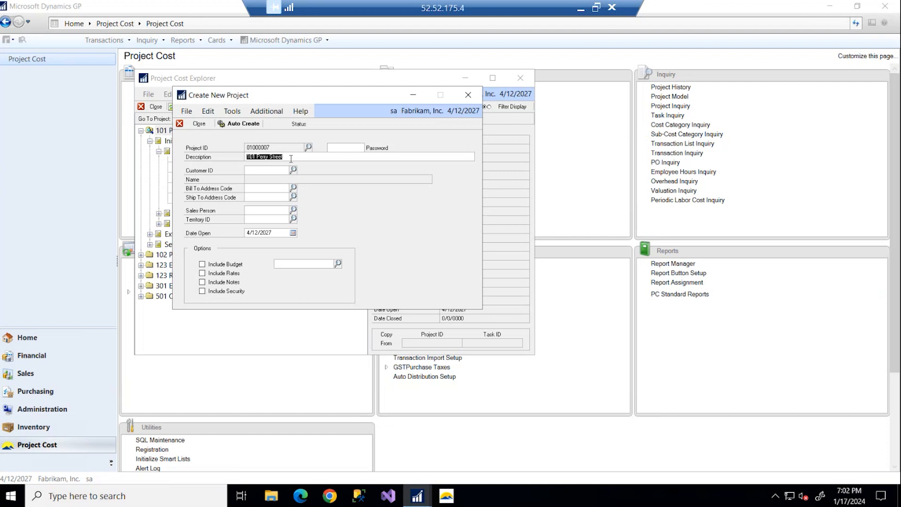
pyautogui.write('789 Main Stree')
pyautogui.click(245, 124)
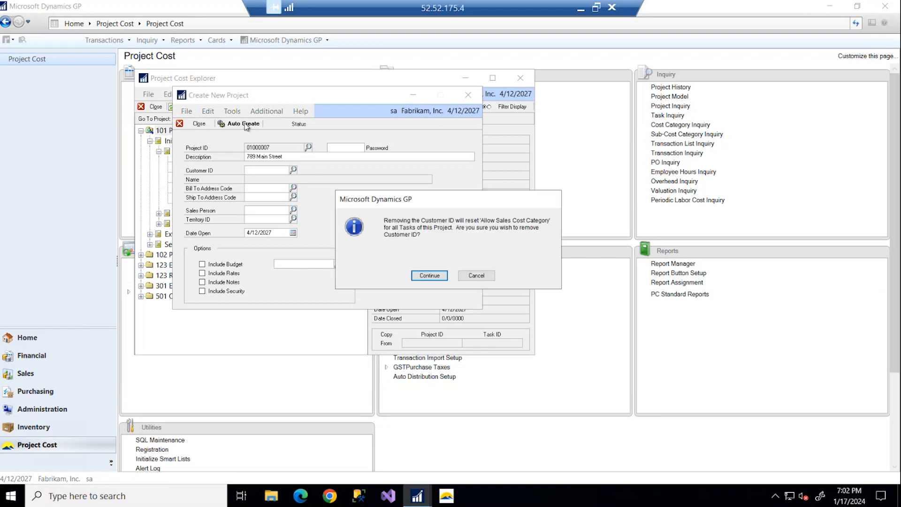
pyautogui.click(431, 277)
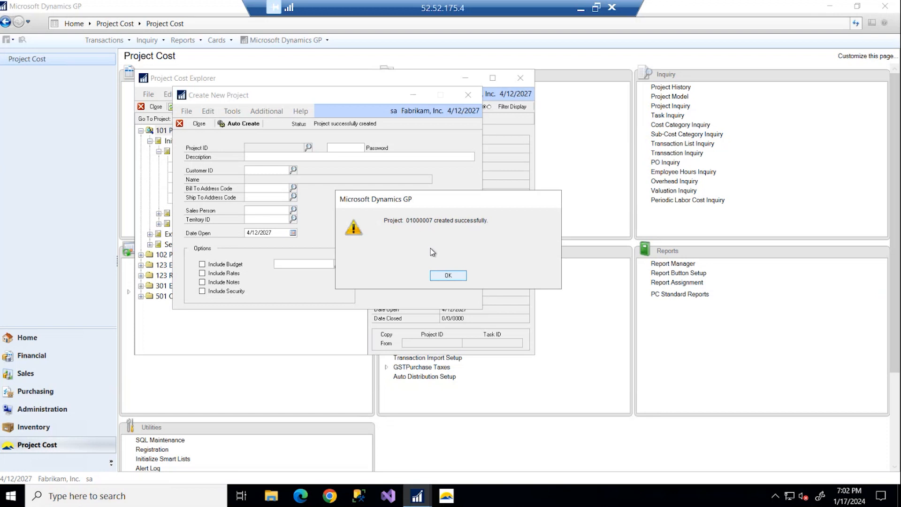
pyautogui.click(446, 277)
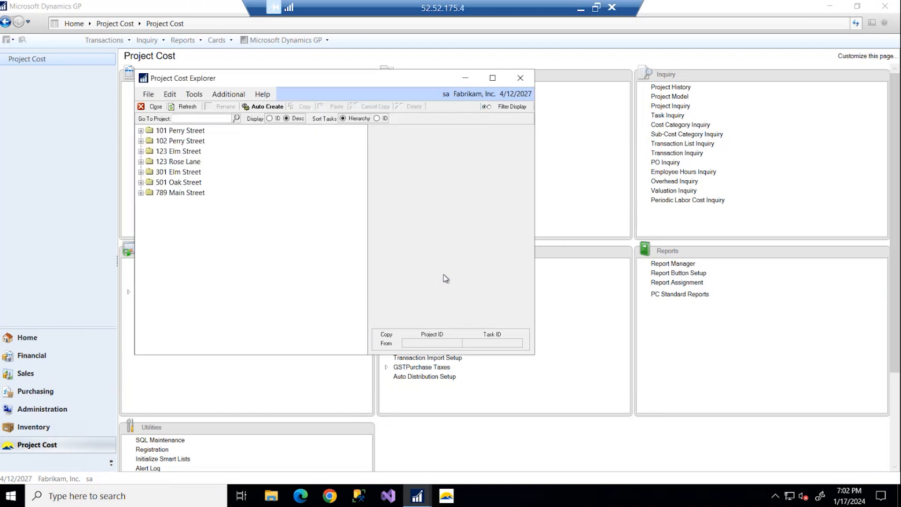
# Step: Examine the 789 Main Street task tree down to the Initial Install plumbing tasks and close the explorer
pyautogui.click(141, 193)
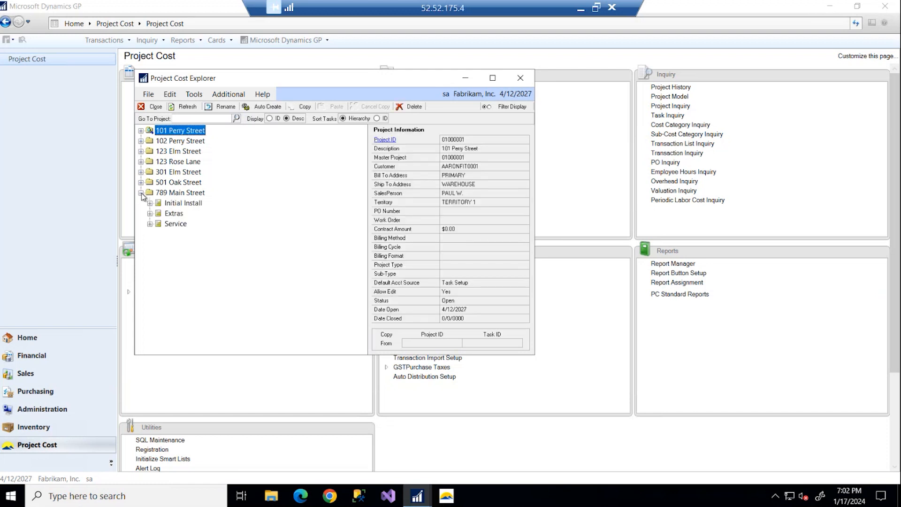
pyautogui.click(150, 202)
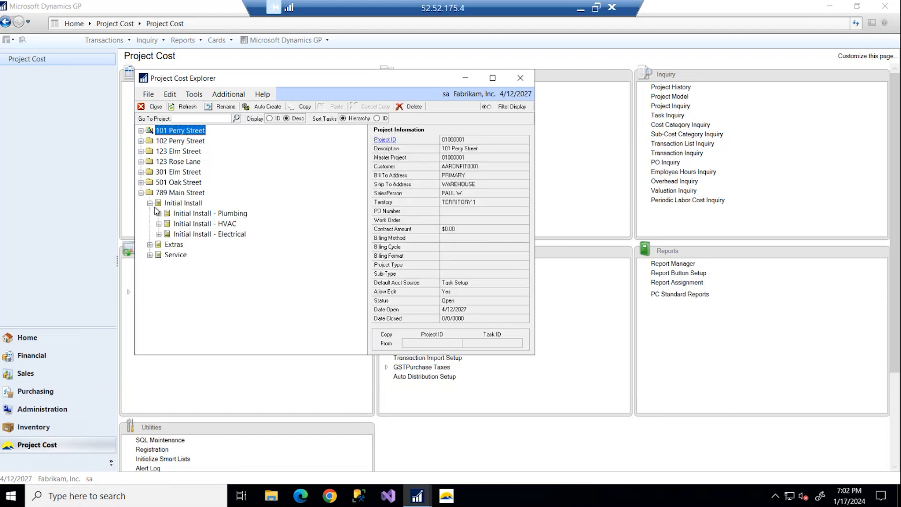
pyautogui.click(160, 214)
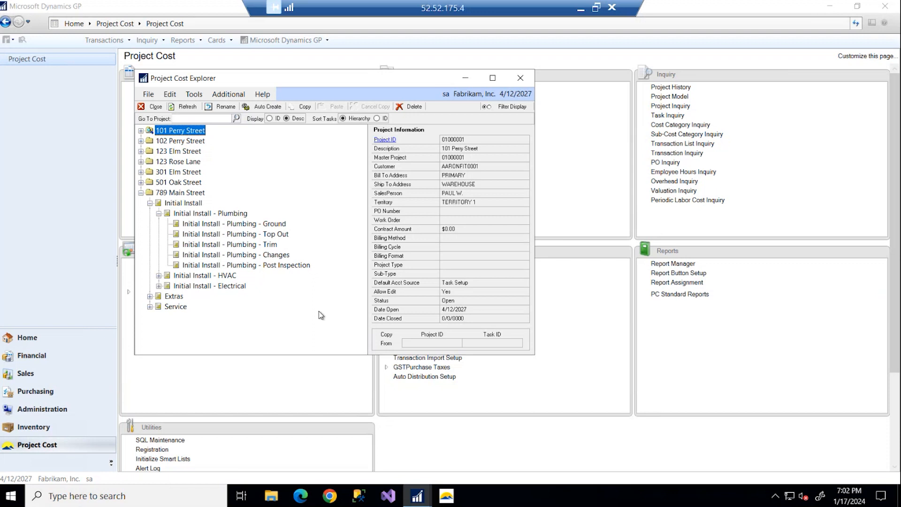
pyautogui.click(520, 79)
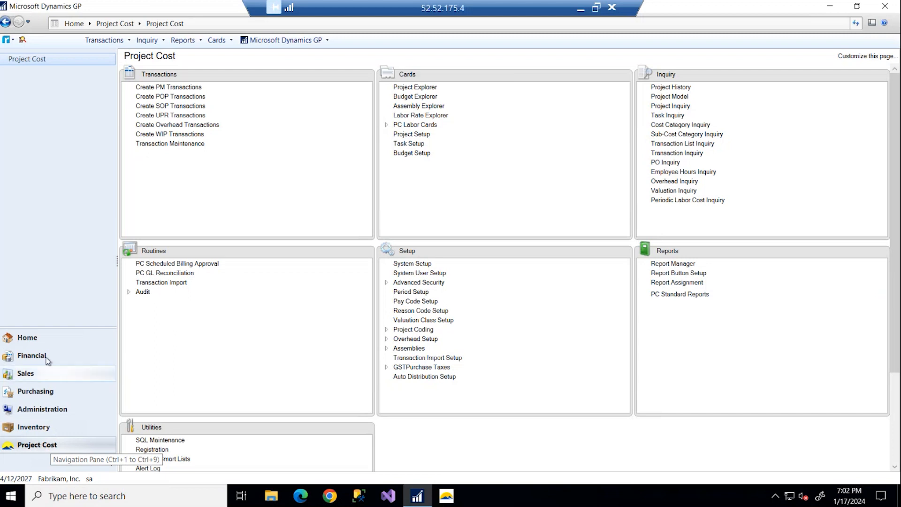
# Step: Start a payables transaction in Purchasing for the vendor Advanced Office Systems
pyautogui.click(38, 391)
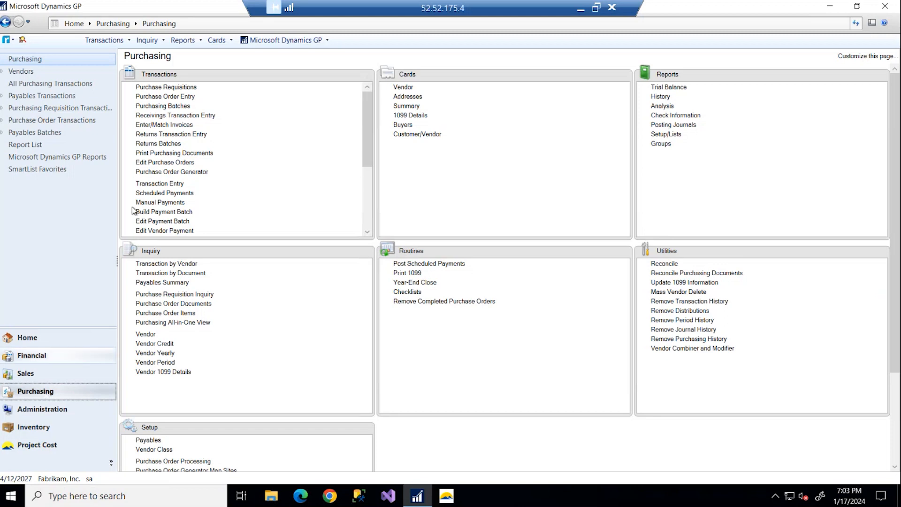
pyautogui.click(172, 185)
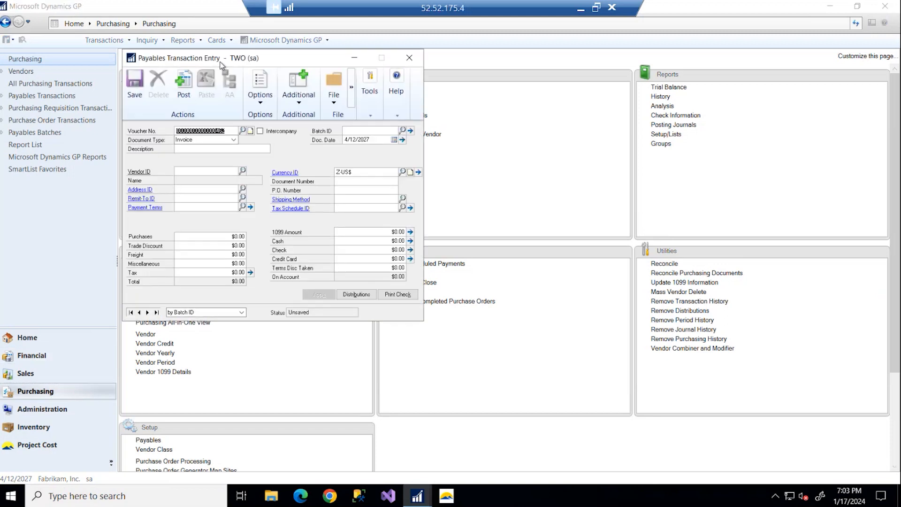
pyautogui.click(242, 171)
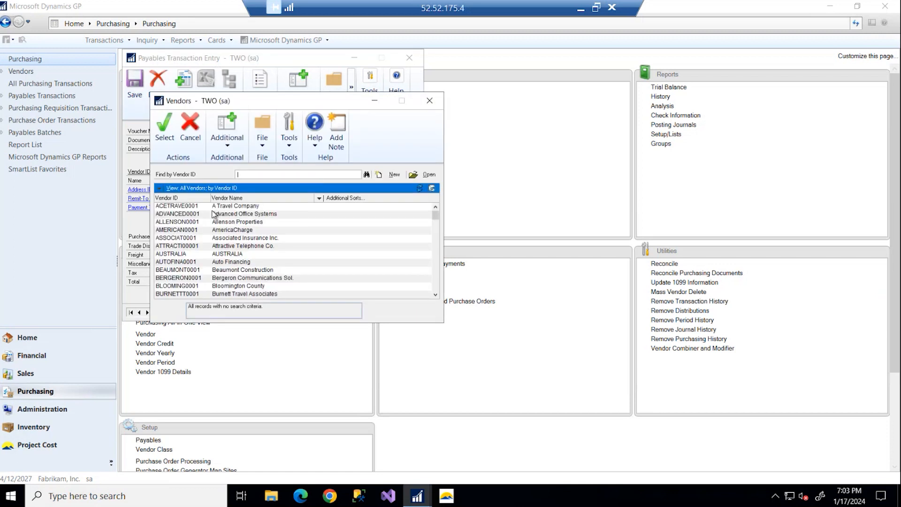
pyautogui.doubleClick(213, 214)
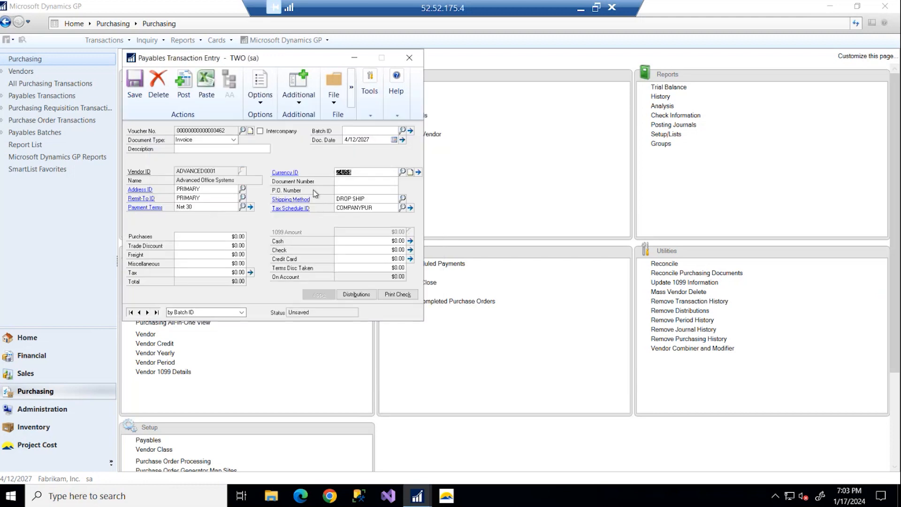
# Step: Enter document number 3213213 and a purchases amount of $1,000.00 on the invoice
pyautogui.click(350, 181)
pyautogui.write('3213213')
pyautogui.press('Tab')
pyautogui.press('Tab')
pyautogui.press('Tab')
pyautogui.press('Tab')
pyautogui.write('1000')
pyautogui.press('Tab')
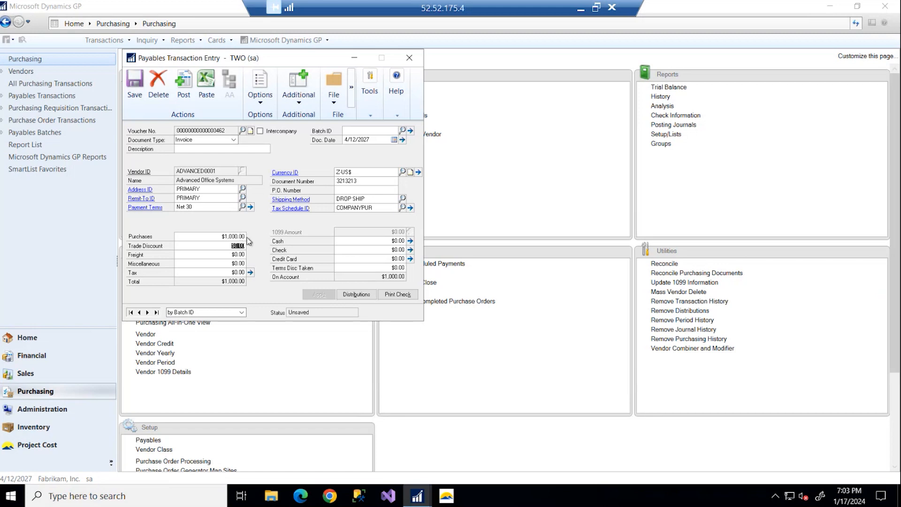
# Step: Open the invoice's project cost entry and assign project 789 Main Street with task Initial Install - Plumbing - Ground
pyautogui.hotkey('ctrl', 'p')
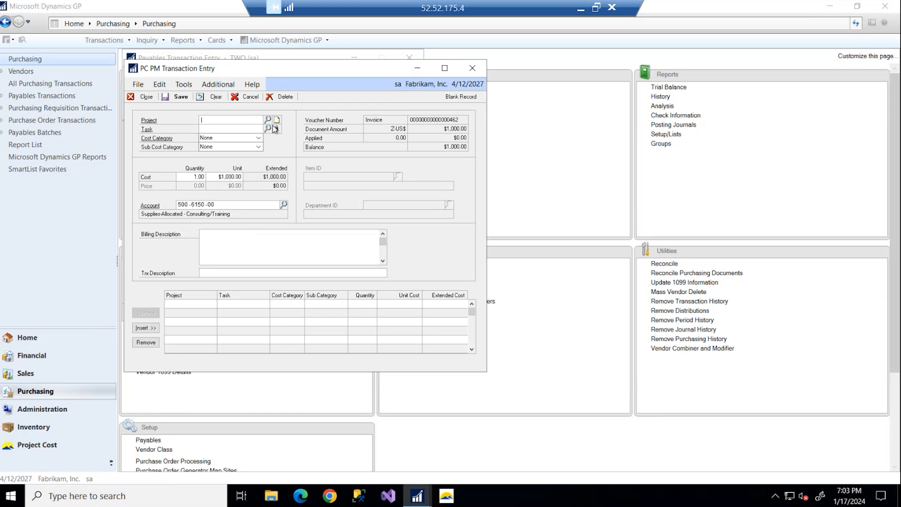
pyautogui.click(268, 120)
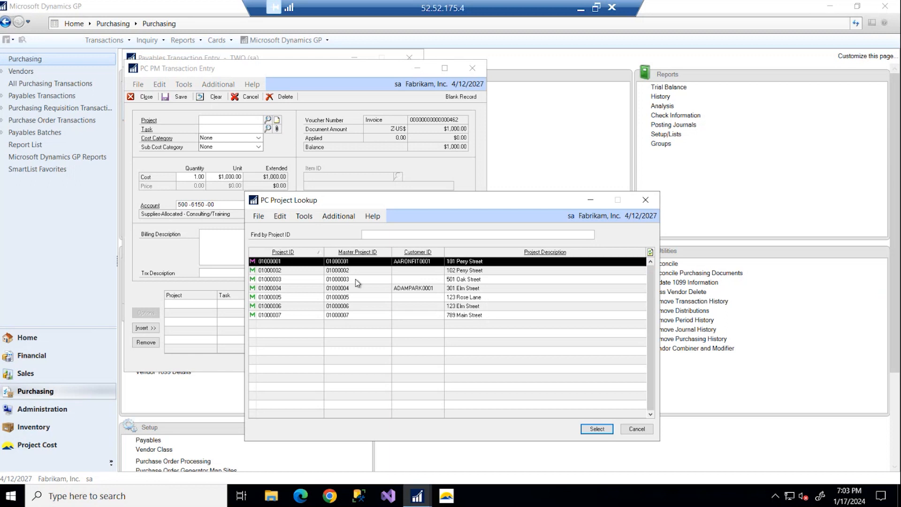
pyautogui.click(465, 317)
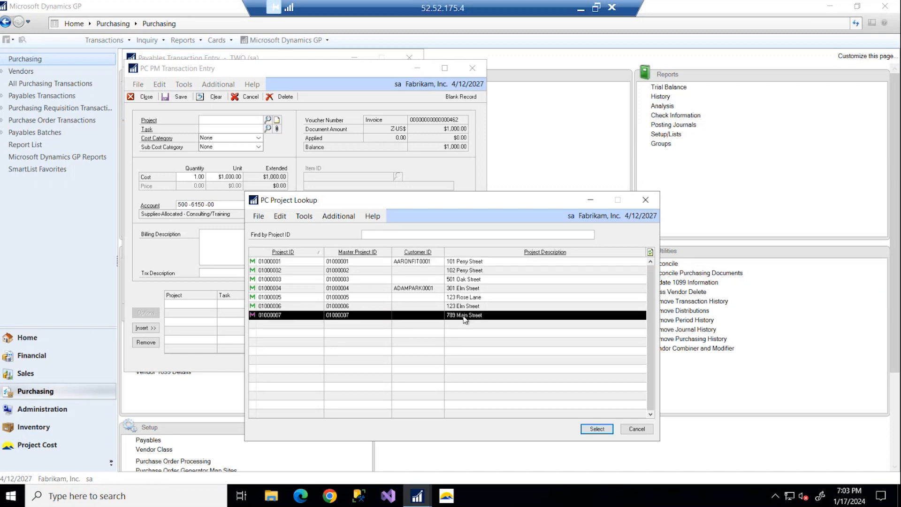
pyautogui.click(596, 430)
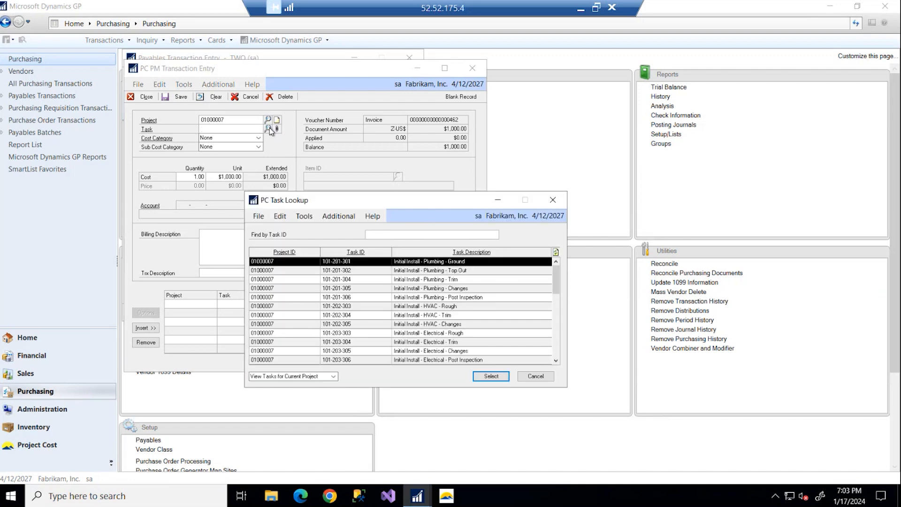
pyautogui.click(491, 376)
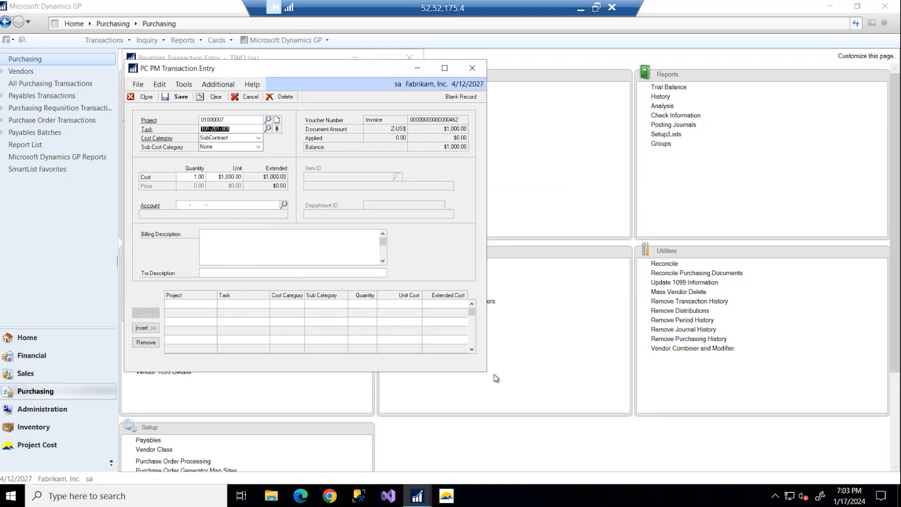
# Step: Set the cost line's account to Inventory - Labor Fixed OH (000-1350-05) and insert the line
pyautogui.click(283, 205)
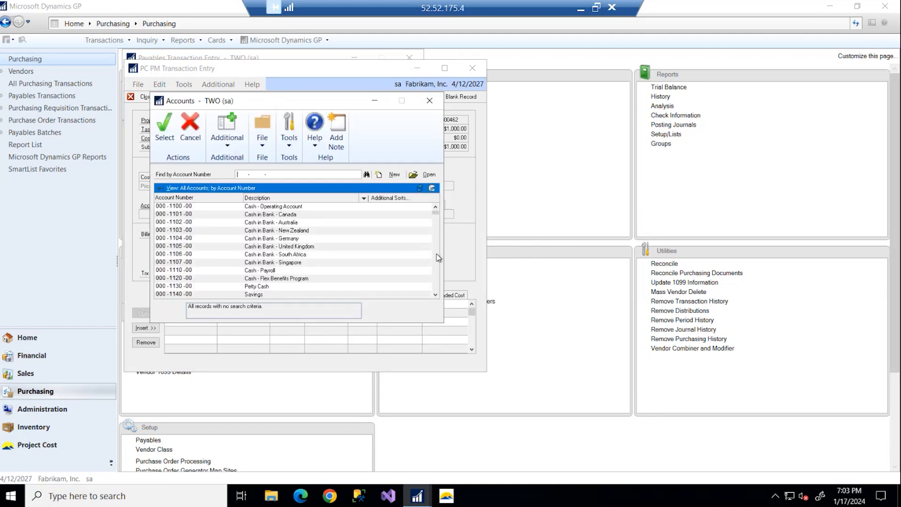
pyautogui.scroll(-10, 438, 273)
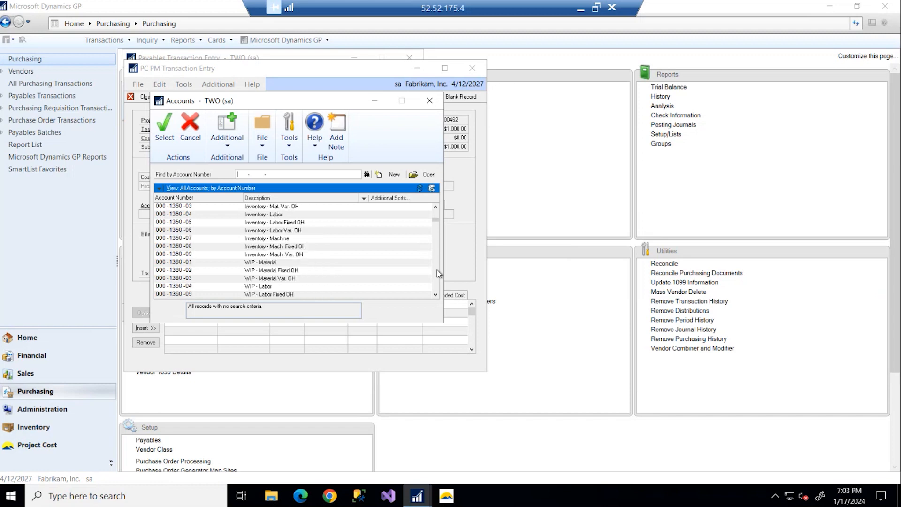
pyautogui.doubleClick(291, 224)
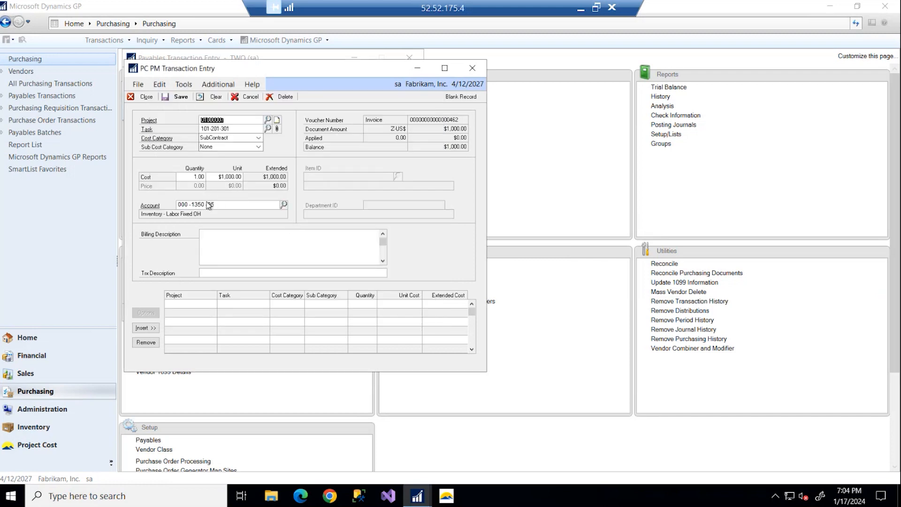
pyautogui.click(145, 328)
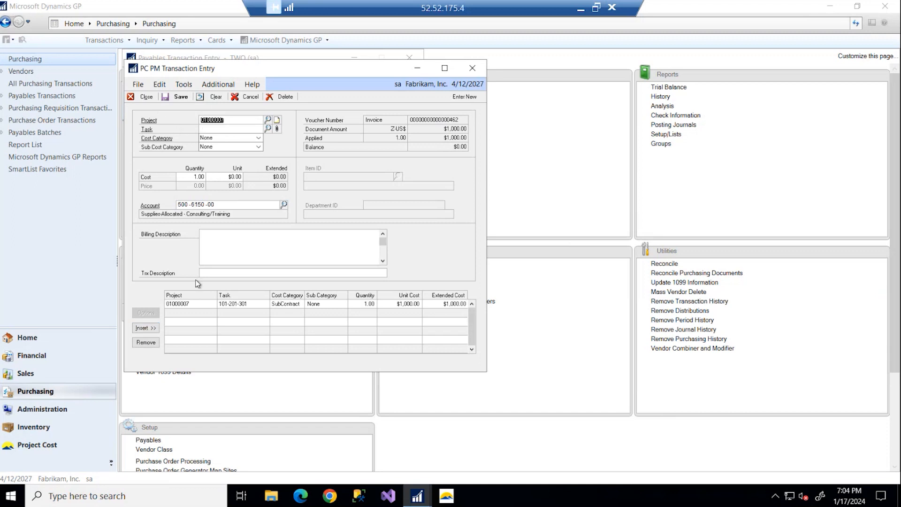
# Step: Review the inserted cost line beside the payables entry and save the invoice's project cost allocation
pyautogui.press('Tab')
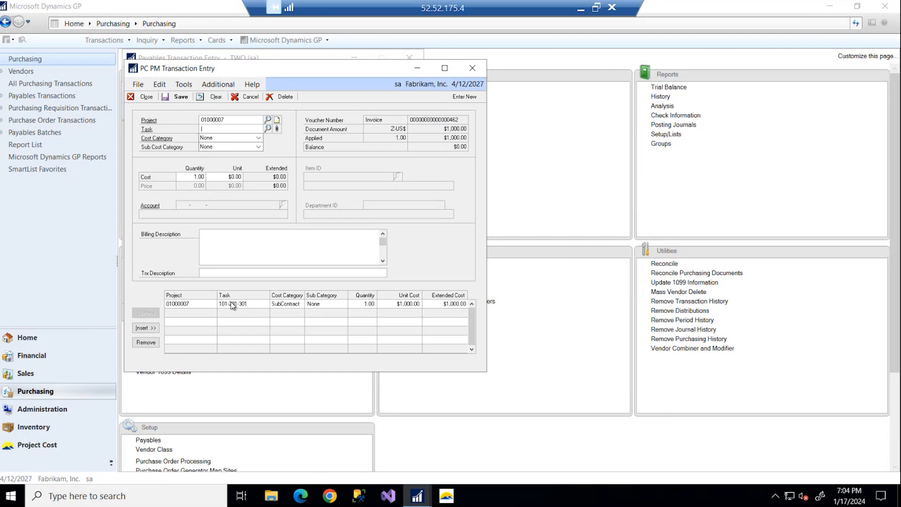
pyautogui.click(232, 305)
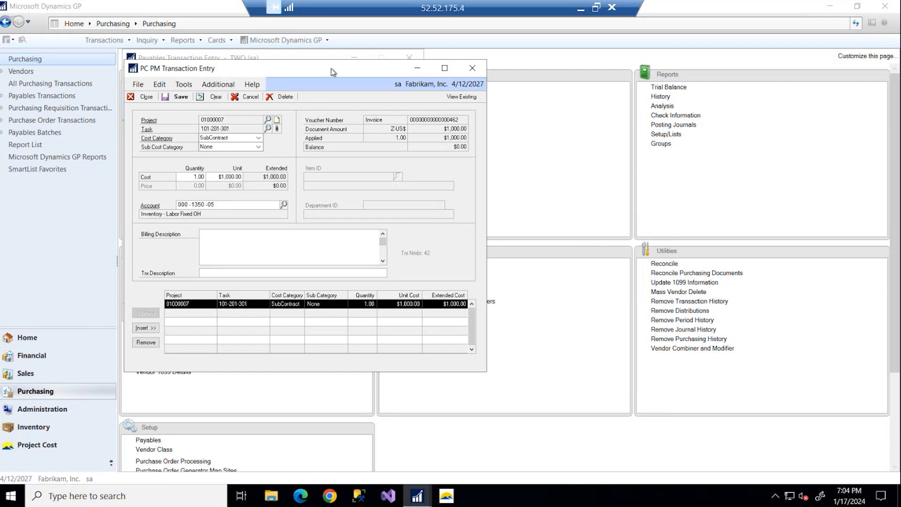
pyautogui.moveTo(331, 69); pyautogui.dragTo(495, 79)
pyautogui.click(391, 190)
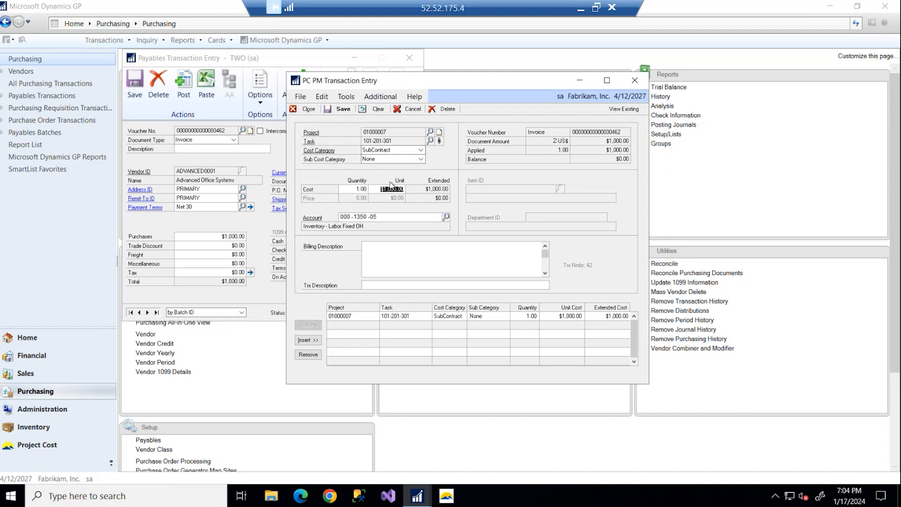
pyautogui.click(310, 340)
pyautogui.click(340, 109)
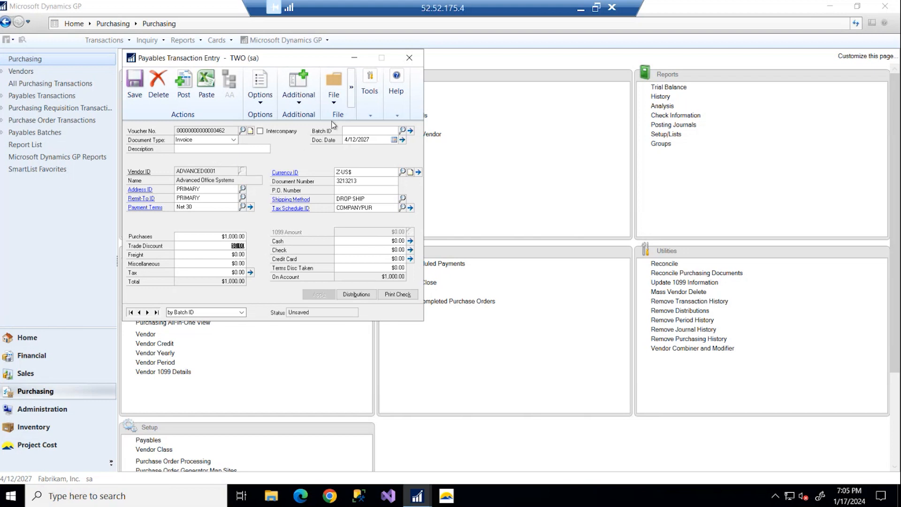
# Step: Delete the payables invoice with document number 3213213, confirm the deletion and close the payables transaction entry
pyautogui.click(160, 83)
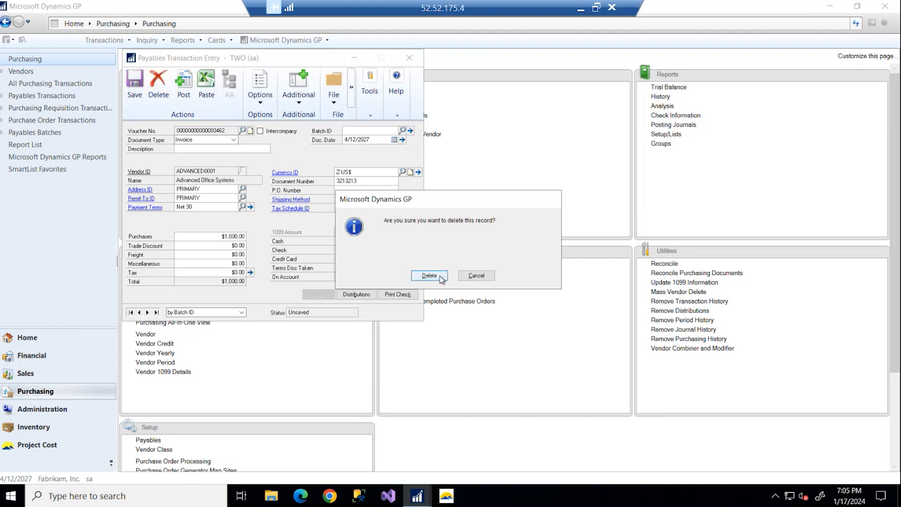
pyautogui.click(441, 277)
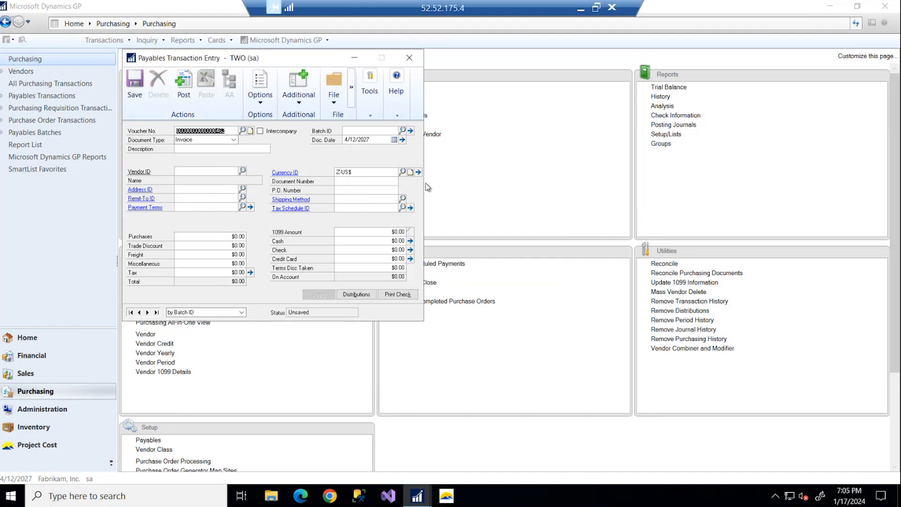
pyautogui.click(416, 61)
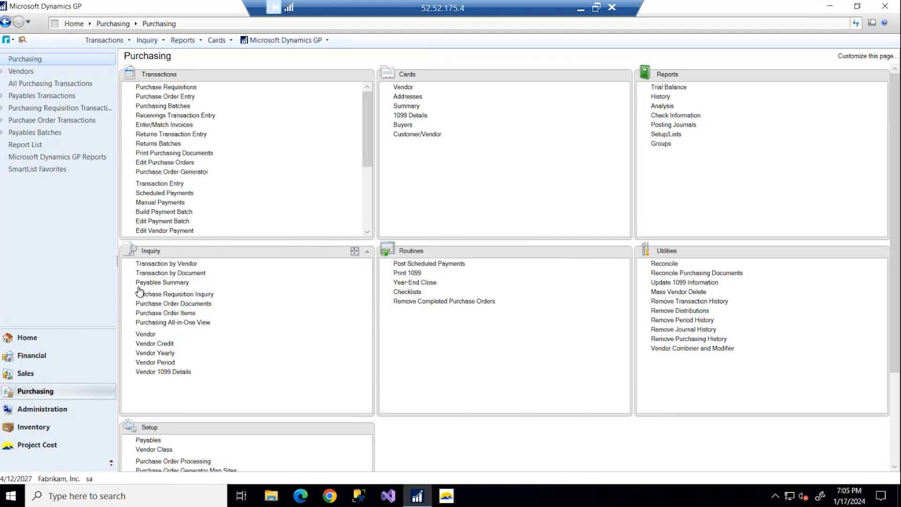
# Step: Open the sales transaction entry, view it with document type Invoice and close it without entering a transaction
pyautogui.click(36, 375)
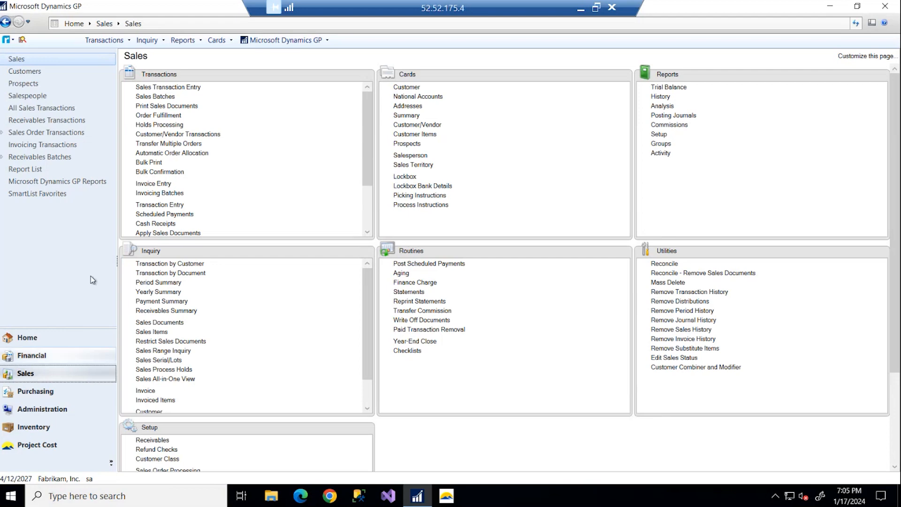
pyautogui.click(169, 91)
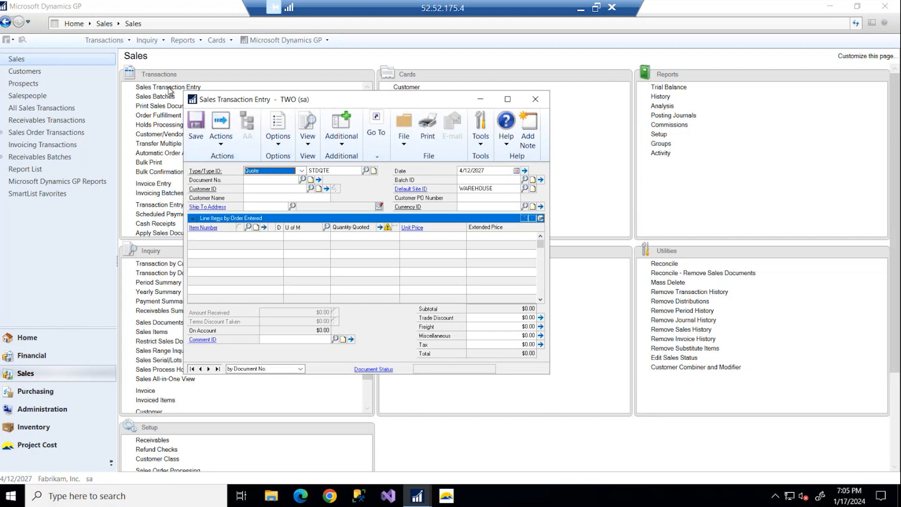
pyautogui.click(301, 172)
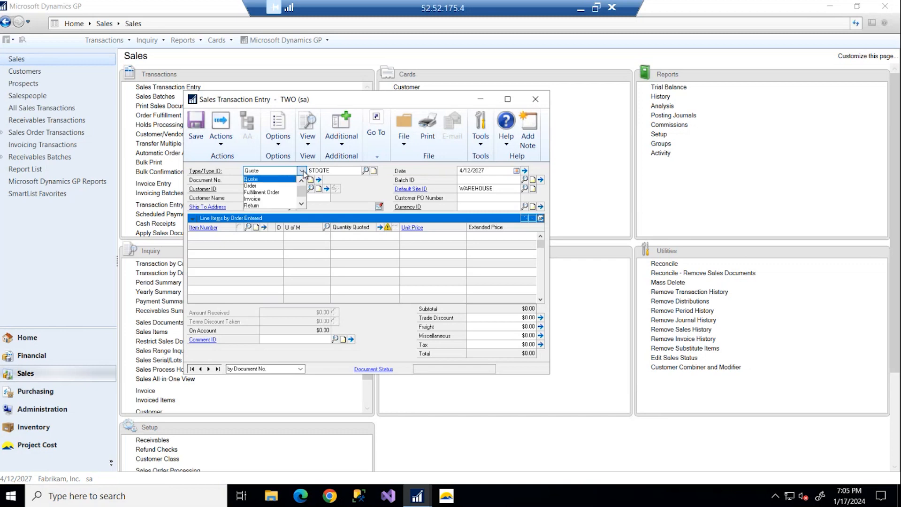
pyautogui.click(269, 200)
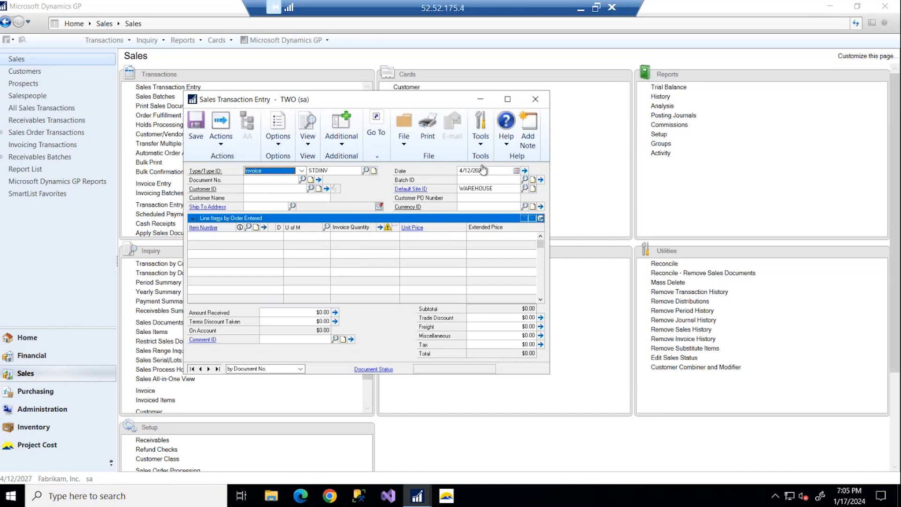
pyautogui.click(535, 100)
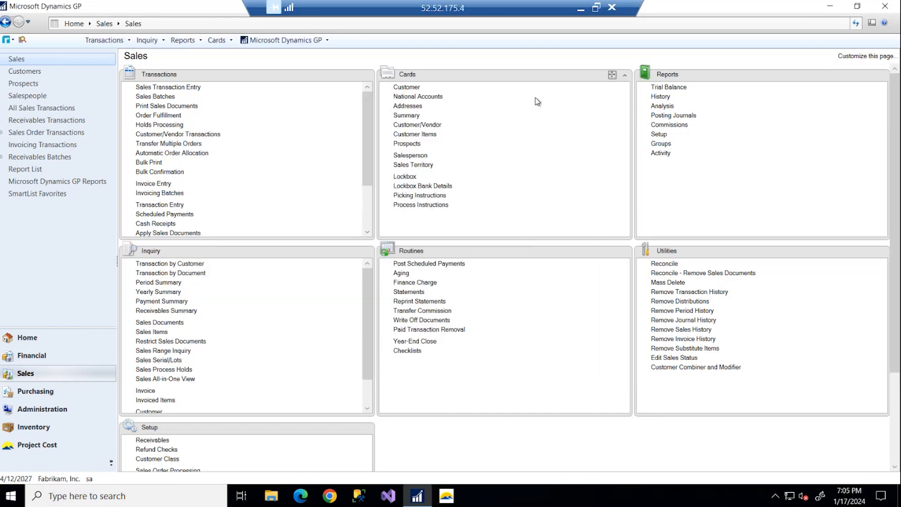
# Step: Open SmartList and display the PC Projects list from the ProjectCost category
pyautogui.click(308, 41)
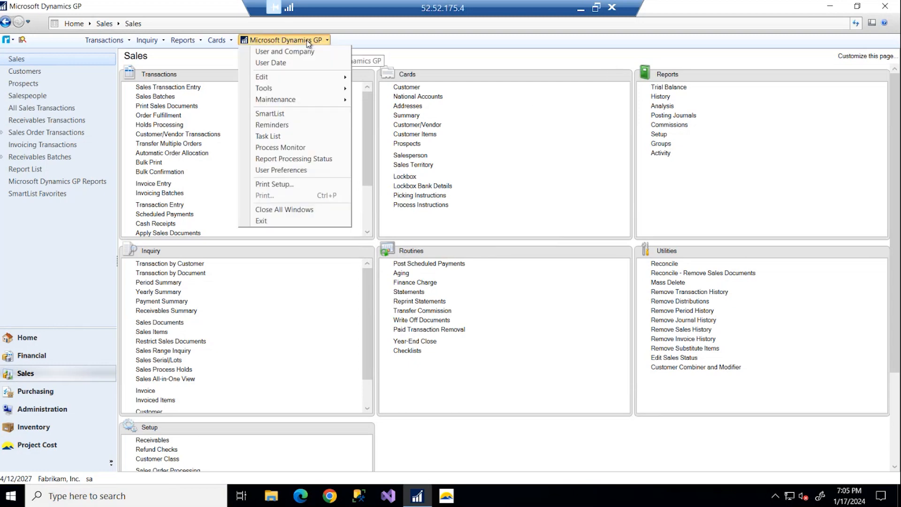
pyautogui.click(272, 115)
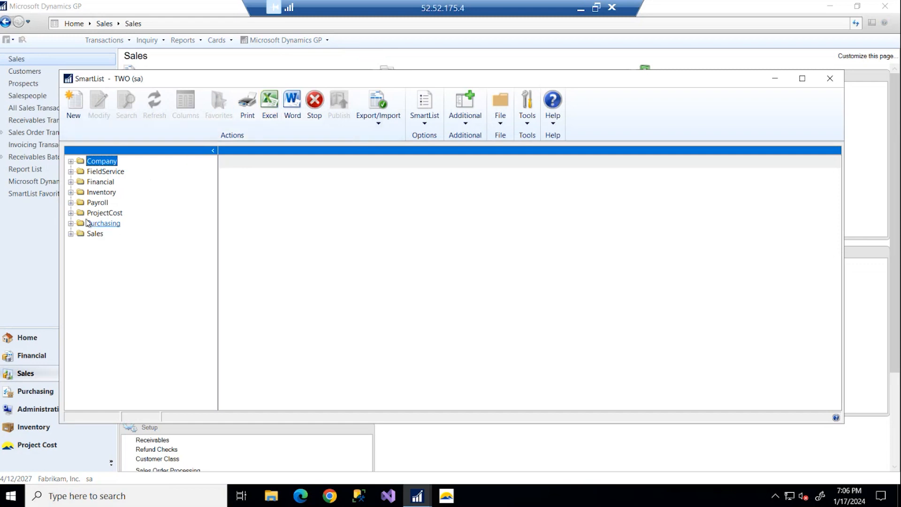
pyautogui.click(71, 213)
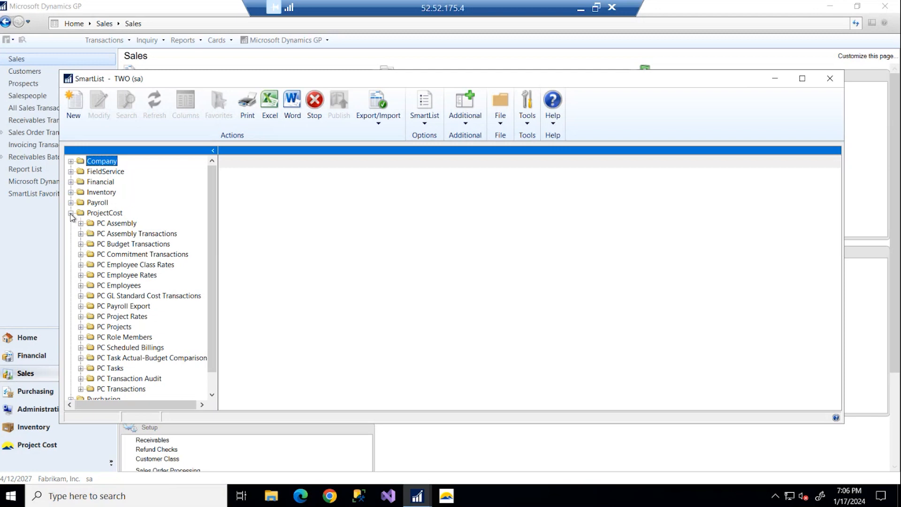
pyautogui.click(116, 327)
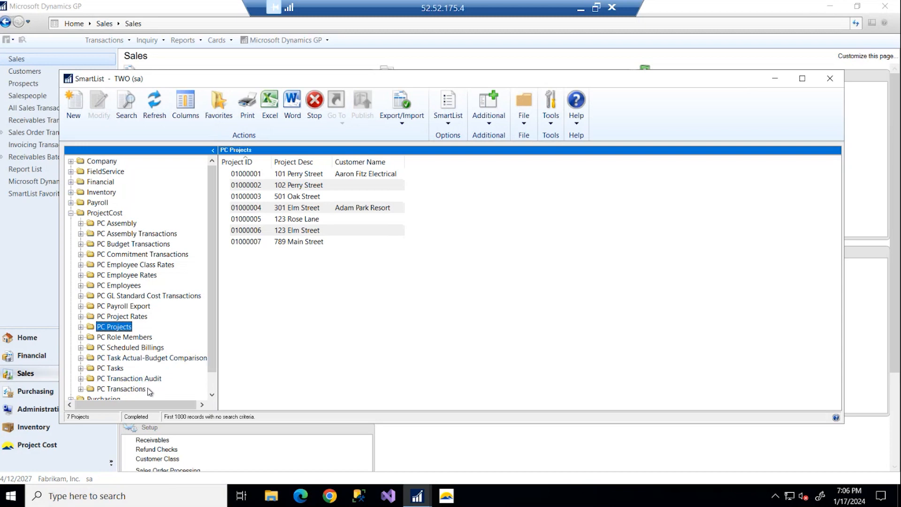
# Step: Examine the PC Transactions list and the PC Task Actual-Budget Comparison, and close SmartList
pyautogui.click(81, 389)
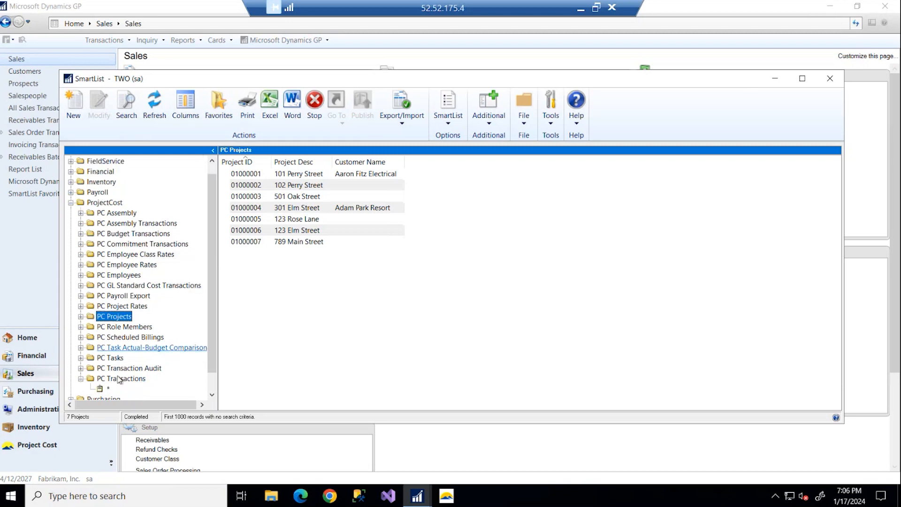
pyautogui.click(110, 390)
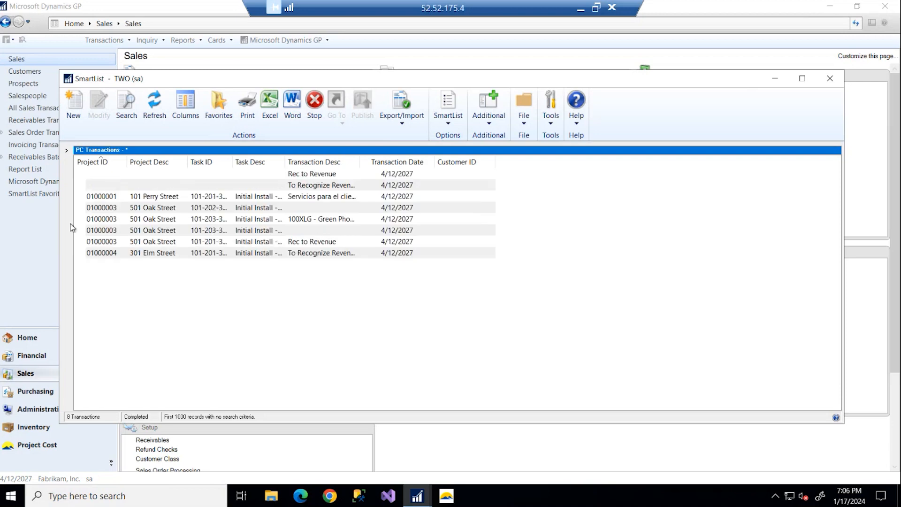
pyautogui.click(67, 151)
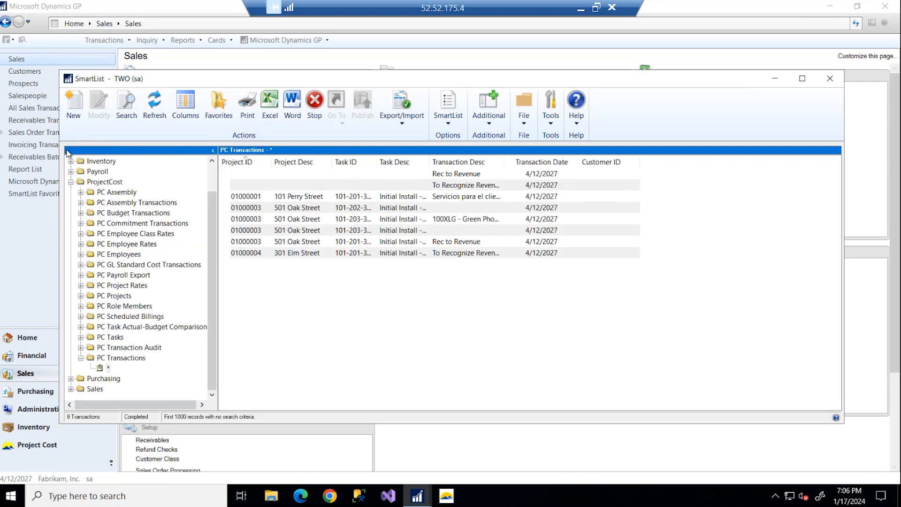
pyautogui.click(143, 327)
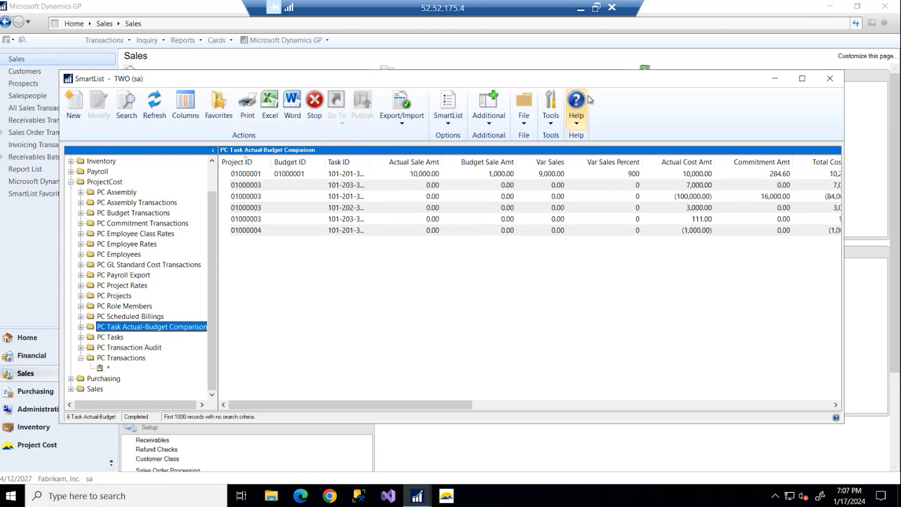
pyautogui.click(830, 79)
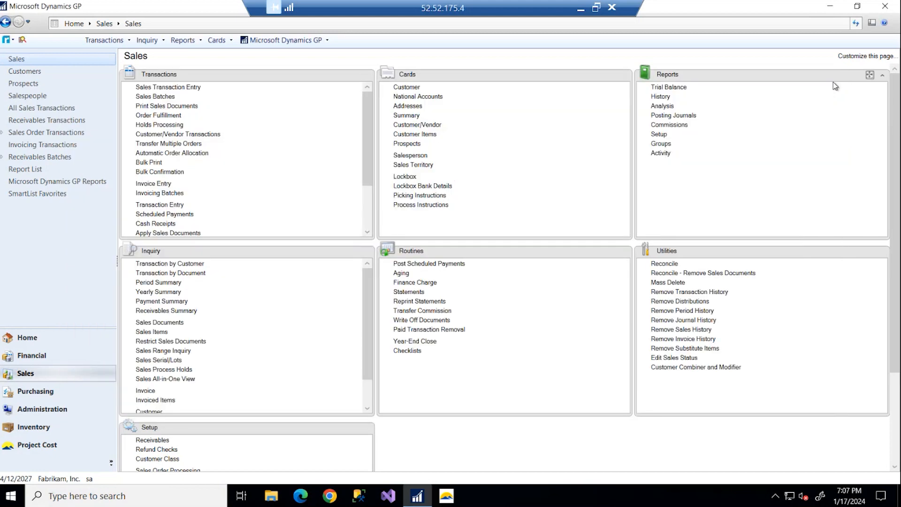